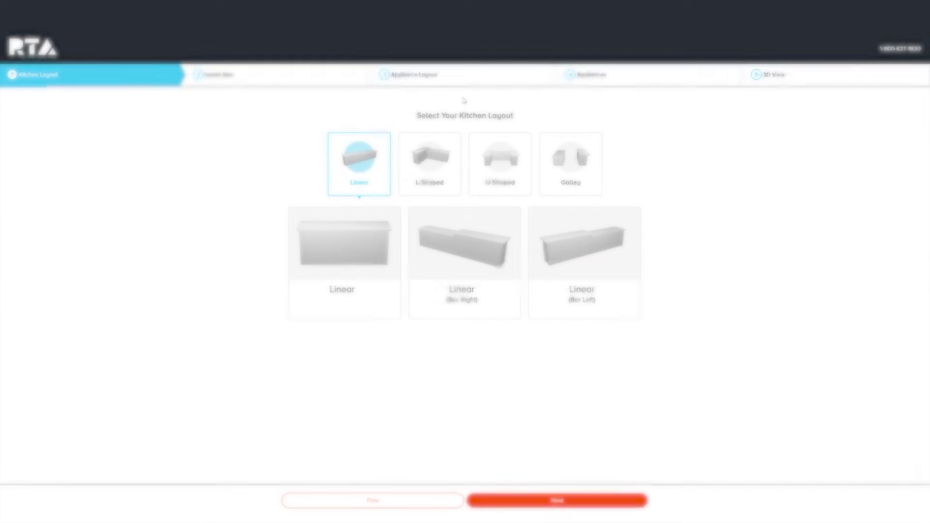
# - Compare the L-Shaped, U-Shaped and Galley layouts, then choose L-Shaped (Bar Left)
pyautogui.click(429, 164)
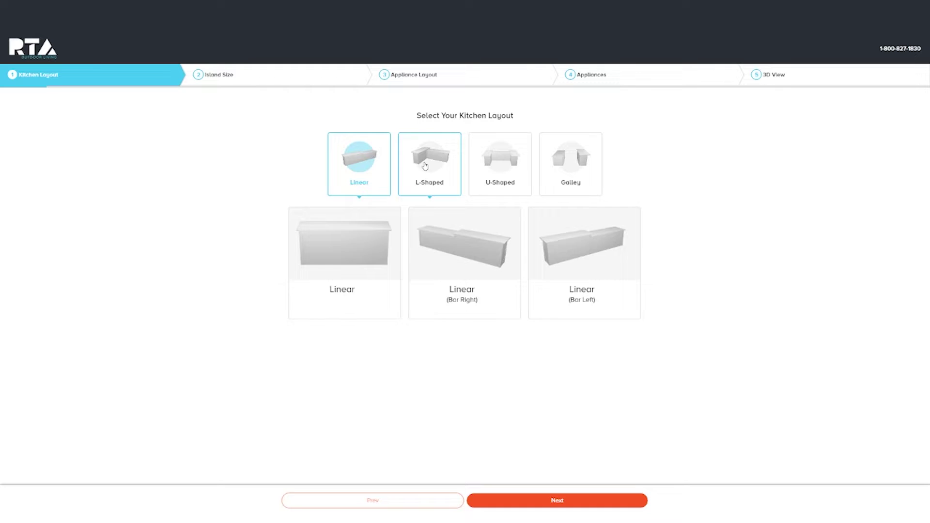
pyautogui.click(498, 164)
pyautogui.click(560, 164)
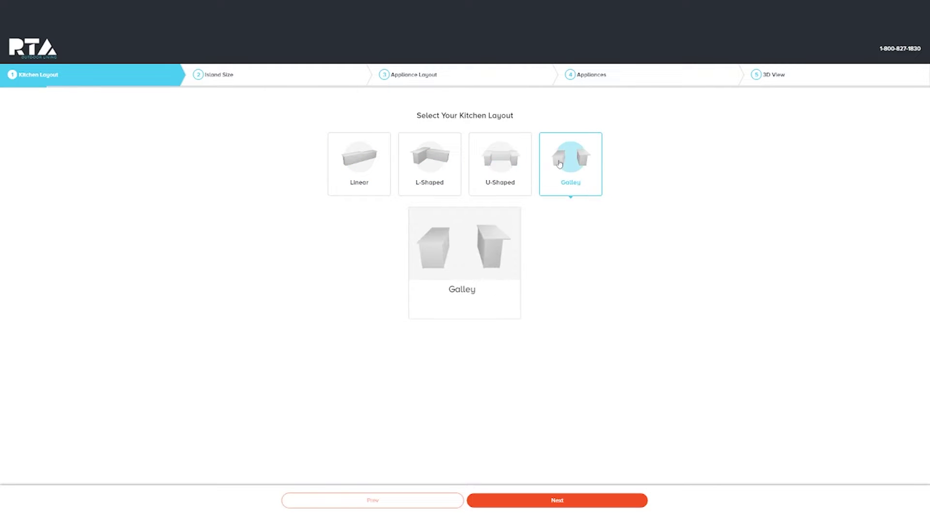
pyautogui.click(423, 166)
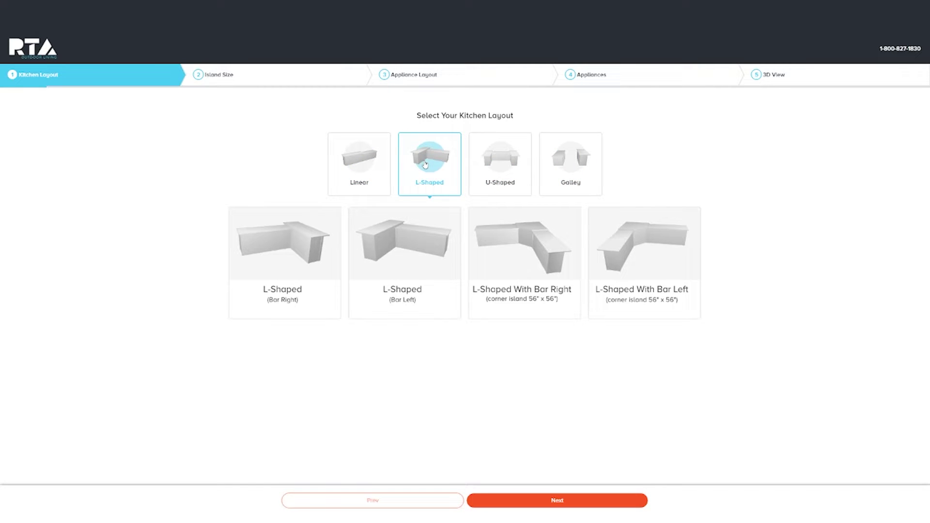
pyautogui.click(411, 248)
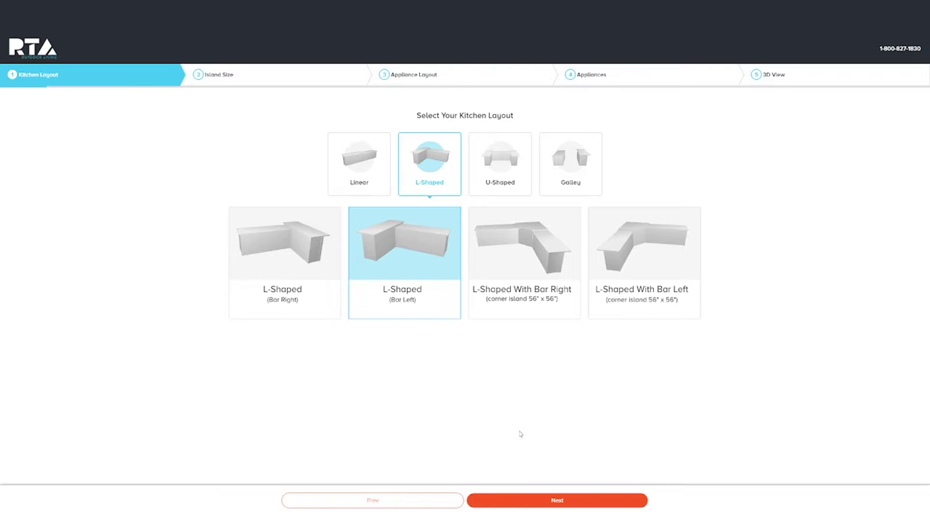
pyautogui.click(557, 500)
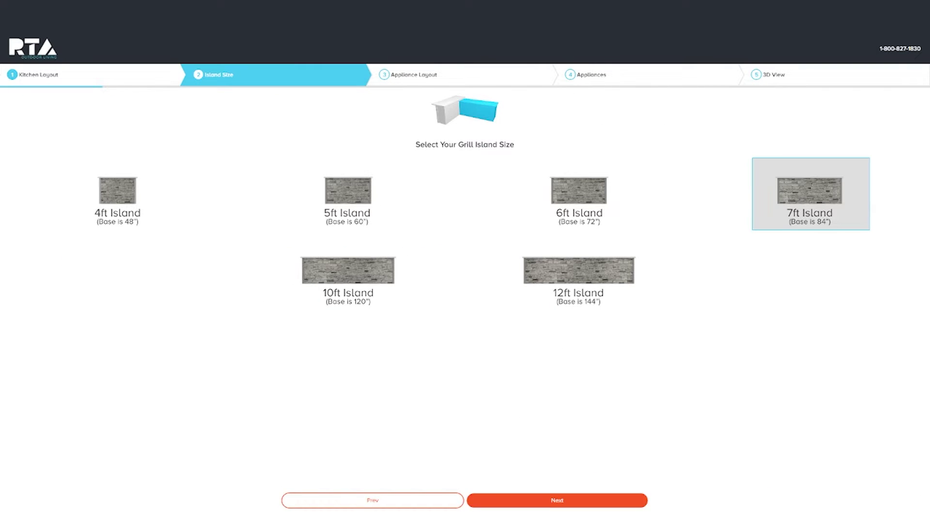
# - Choose the 7ft Island card on the Island Size step
pyautogui.click(551, 503)
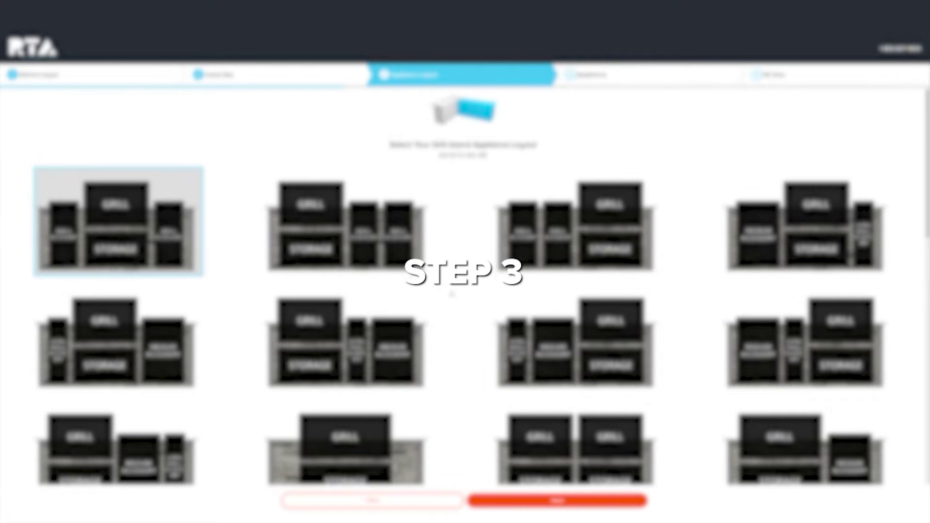
# - Try the top-row and double-grill layouts, then pick medium accessory, grill and storage
pyautogui.click(344, 255)
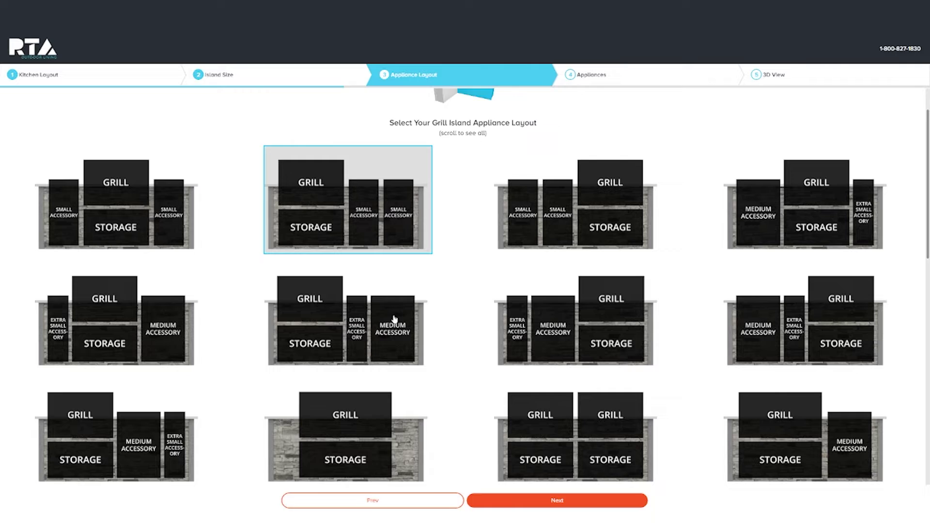
pyautogui.scroll(-1, 395, 320)
pyautogui.click(522, 378)
pyautogui.scroll(-2, 508, 374)
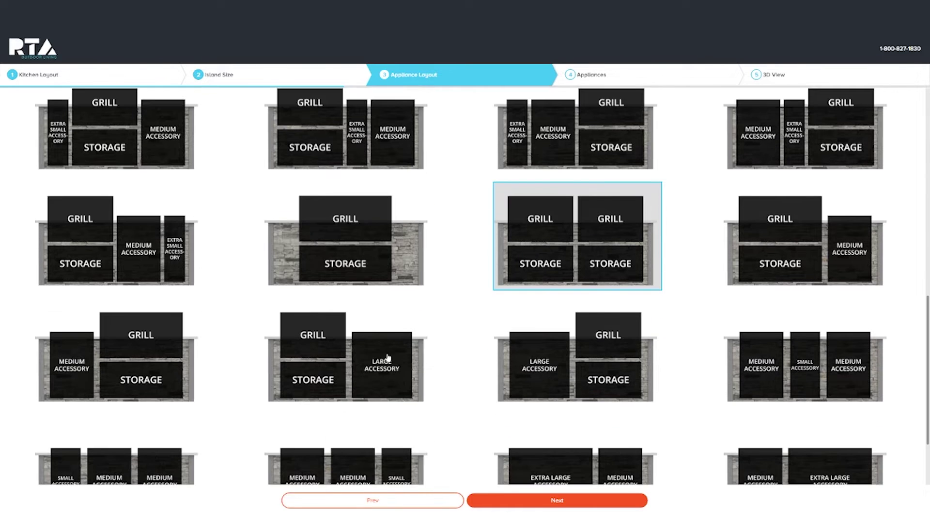
pyautogui.click(149, 343)
pyautogui.scroll(-1, 128, 353)
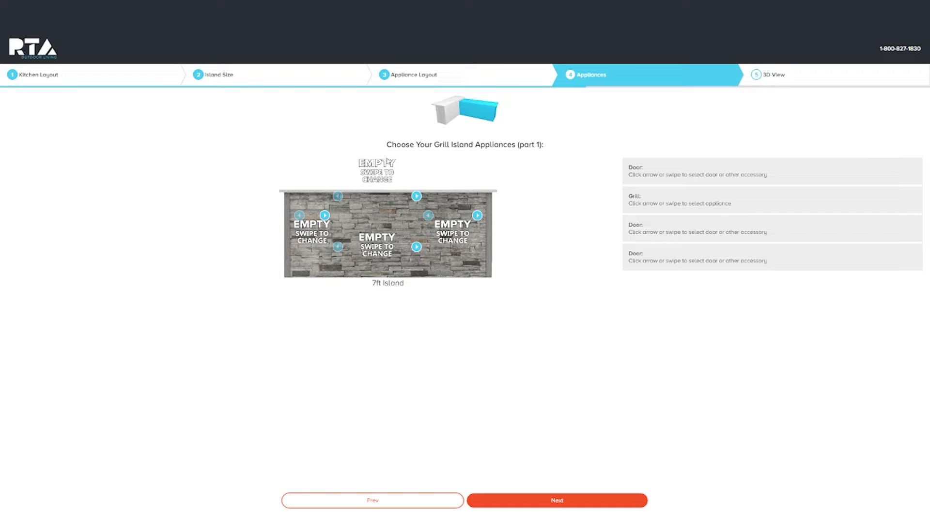
# - Fit the 36-inch C2SL36 grill, a 31-inch double door beneath, and change the right slot
pyautogui.click(416, 196)
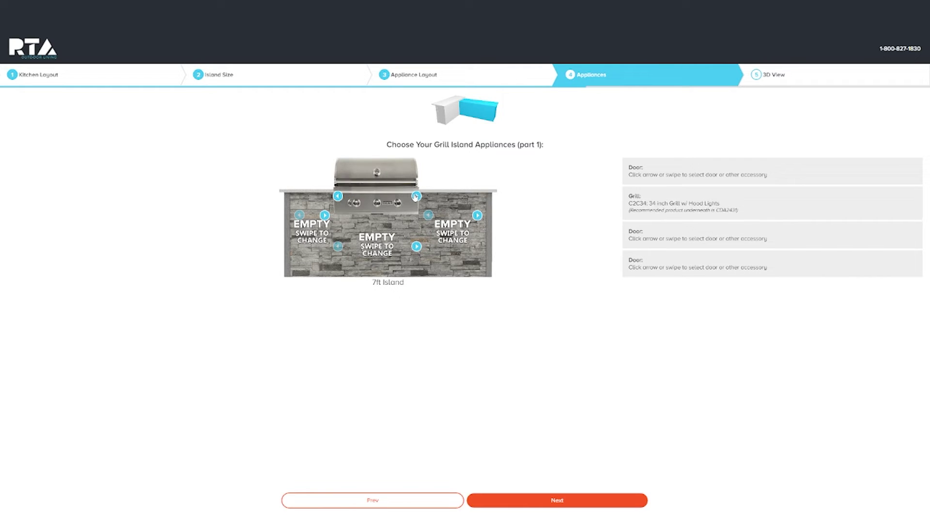
pyautogui.click(416, 196)
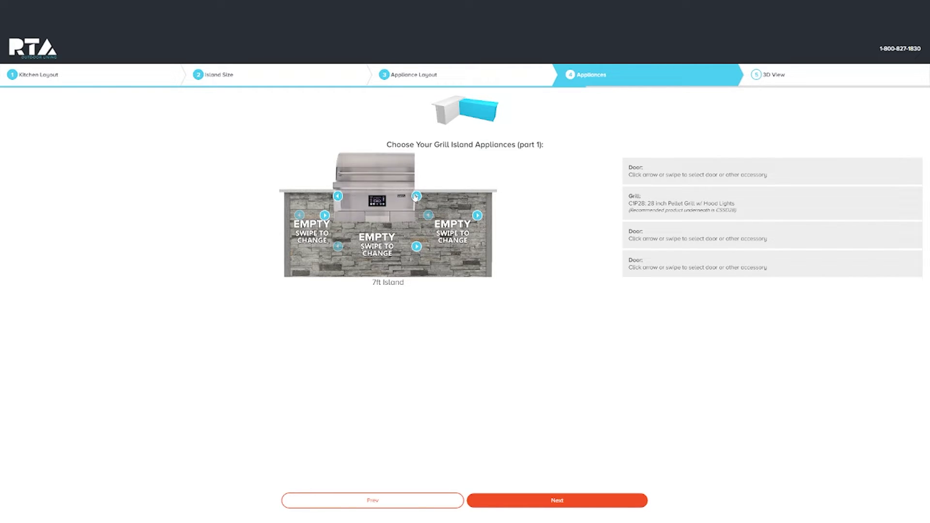
pyautogui.click(416, 196)
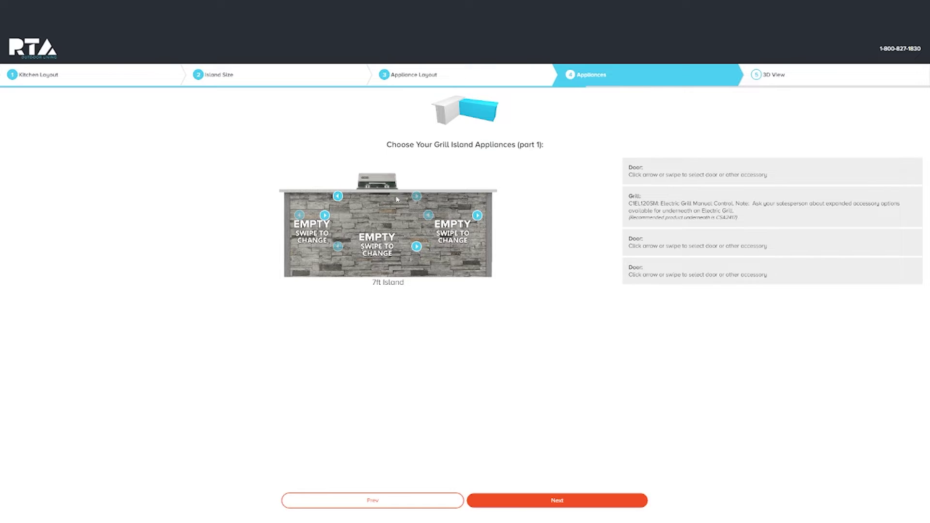
pyautogui.click(337, 196)
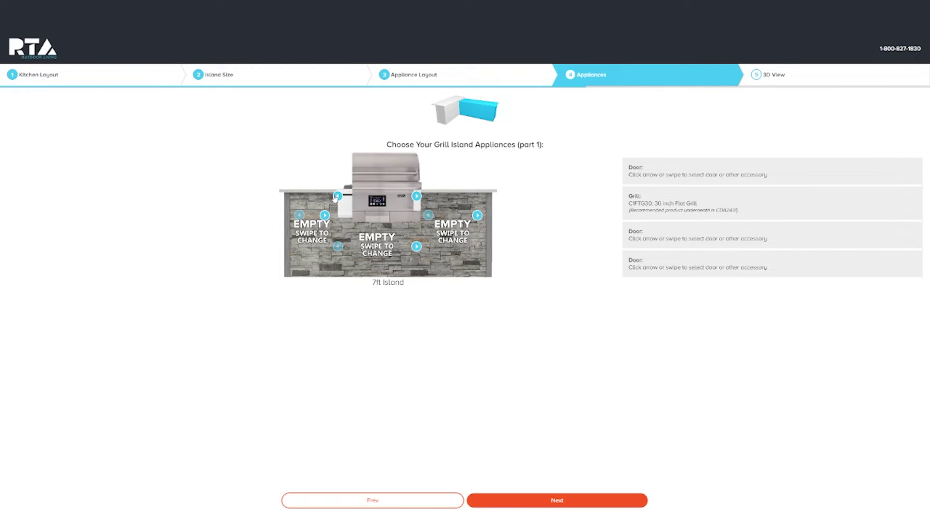
pyautogui.click(337, 196)
pyautogui.click(337, 196)
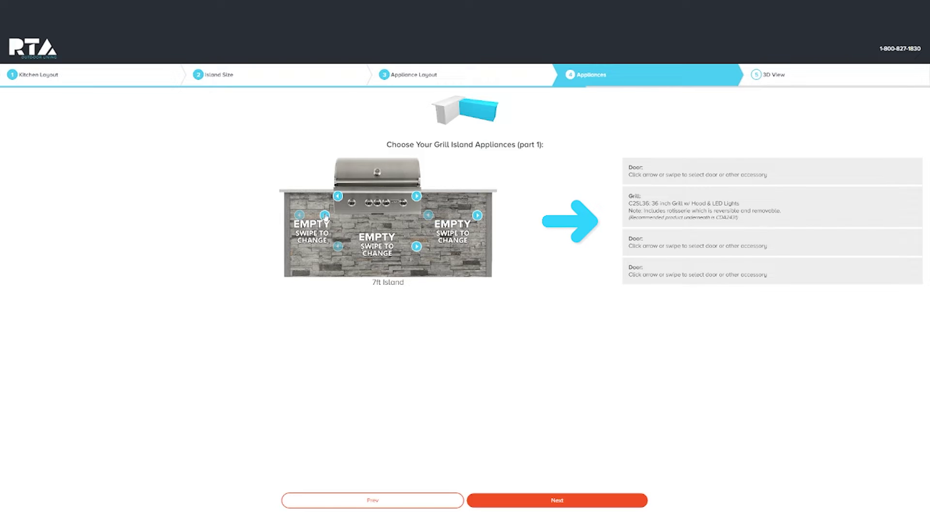
pyautogui.click(417, 247)
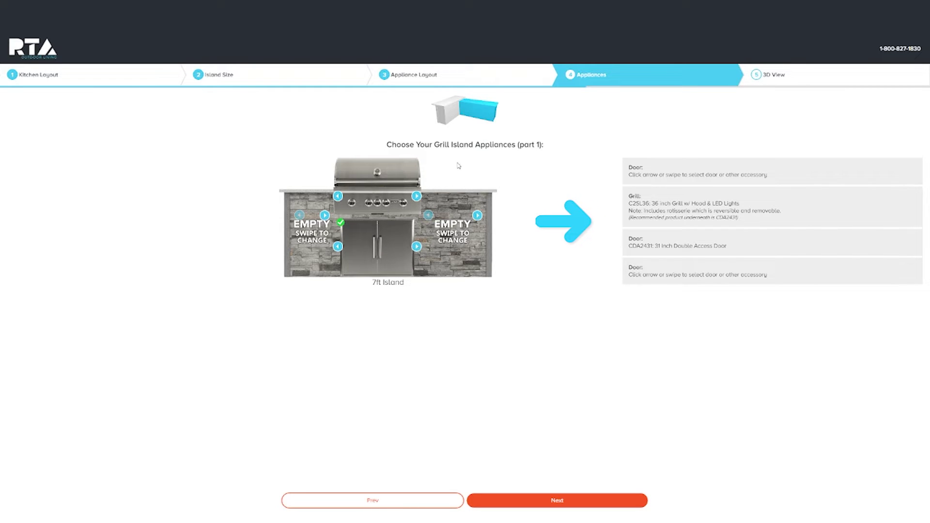
pyautogui.click(477, 215)
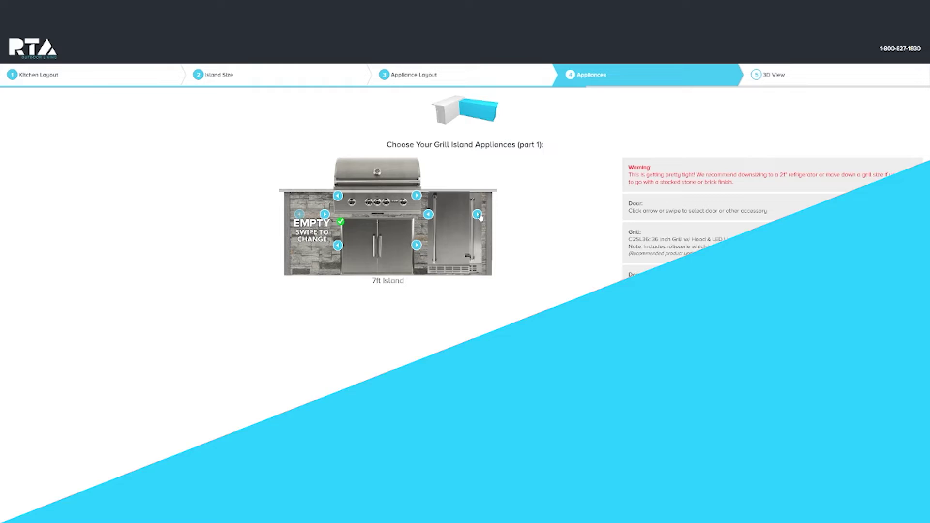
# - Cycle the right slot to the 4.1 right-hinge refrigerator, then go back one step
pyautogui.click(478, 216)
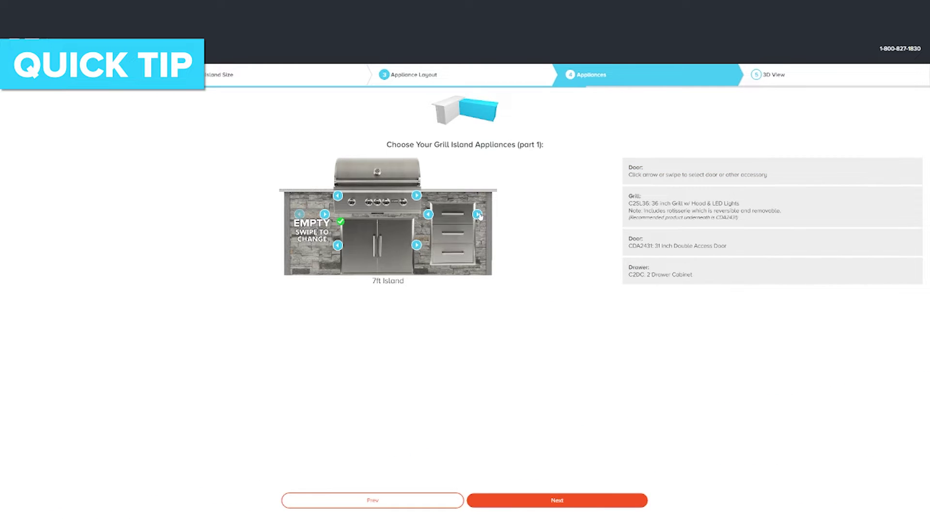
pyautogui.click(477, 215)
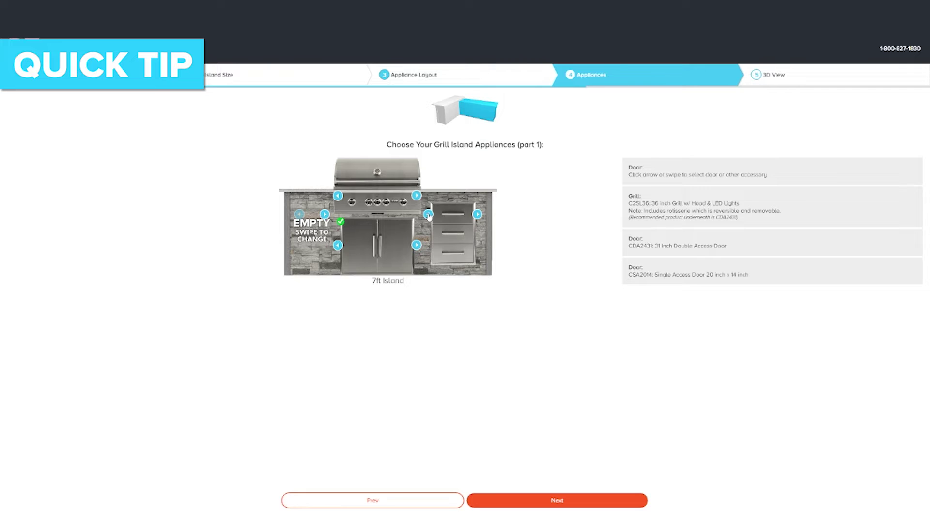
pyautogui.click(429, 215)
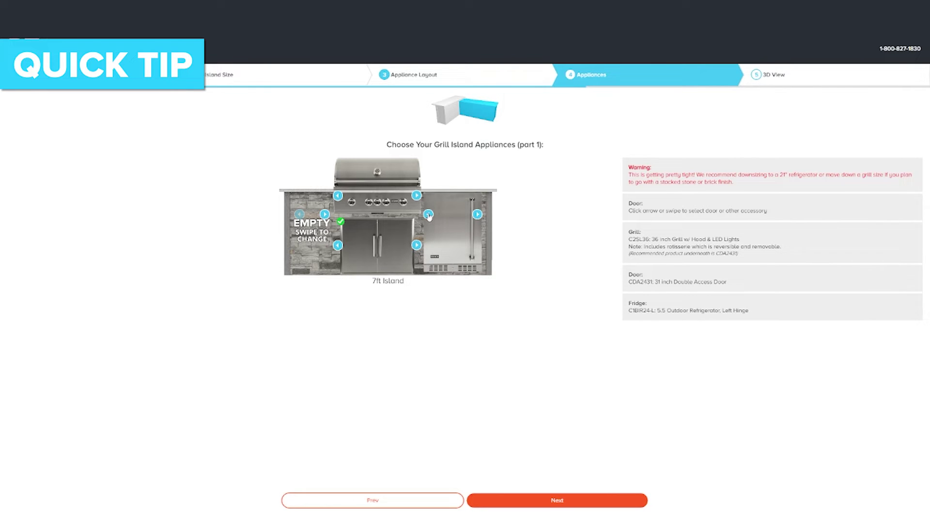
pyautogui.click(429, 215)
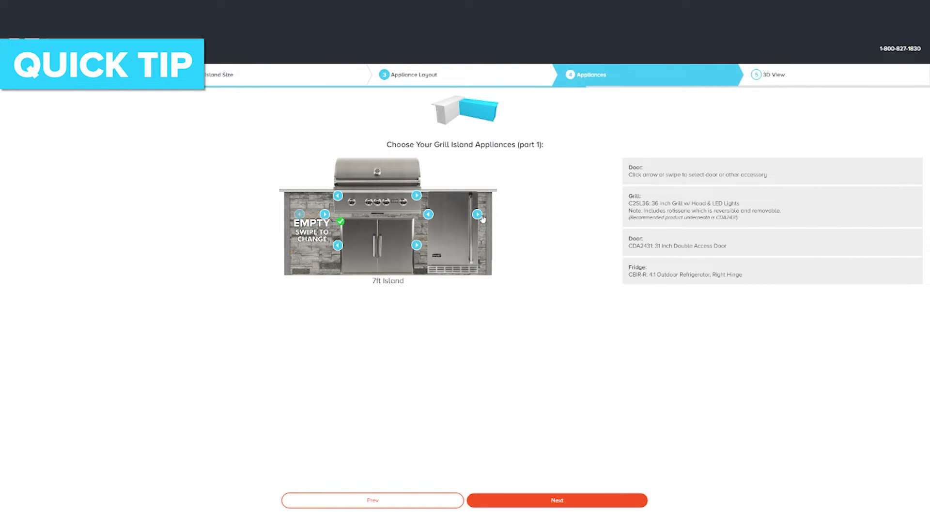
pyautogui.click(373, 502)
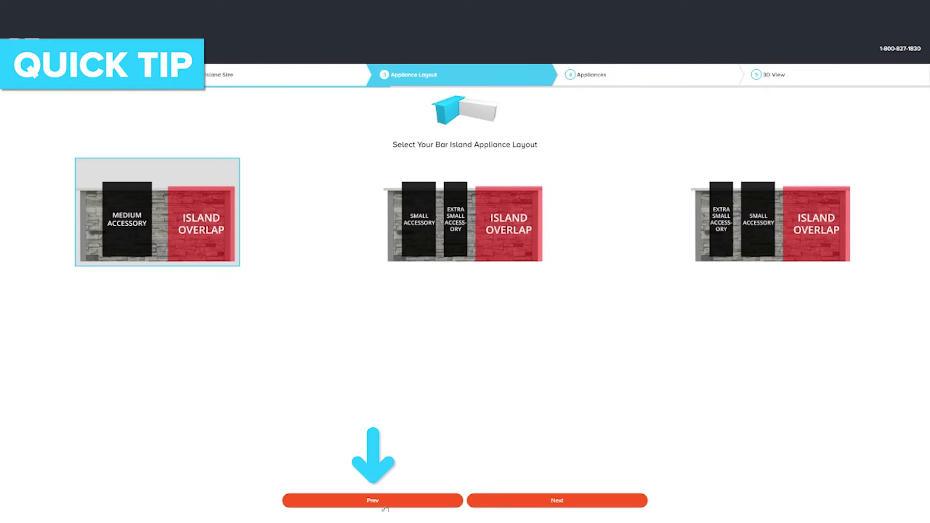
# - Go back to the layout grid and pick the Extra Large plus Medium Accessory layout
pyautogui.click(386, 506)
pyautogui.scroll(-4, 592, 367)
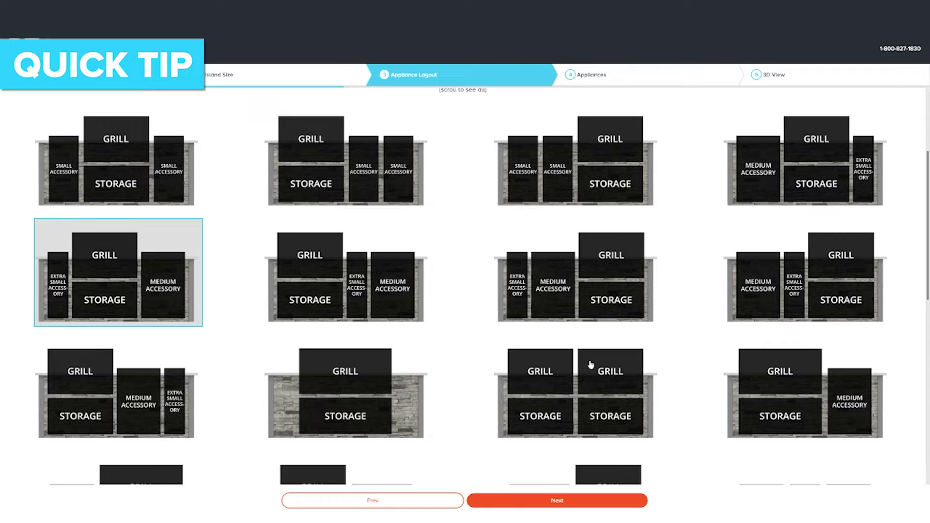
pyautogui.scroll(-1, 546, 349)
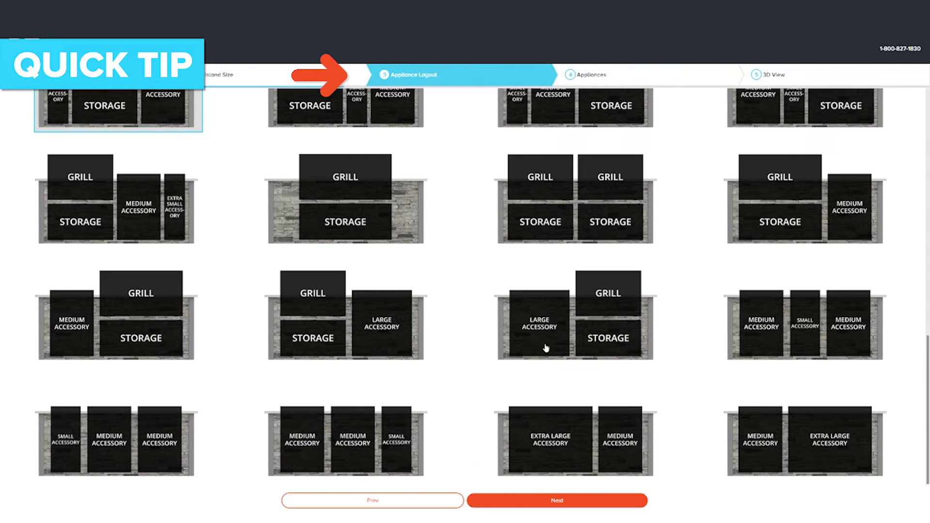
pyautogui.click(568, 425)
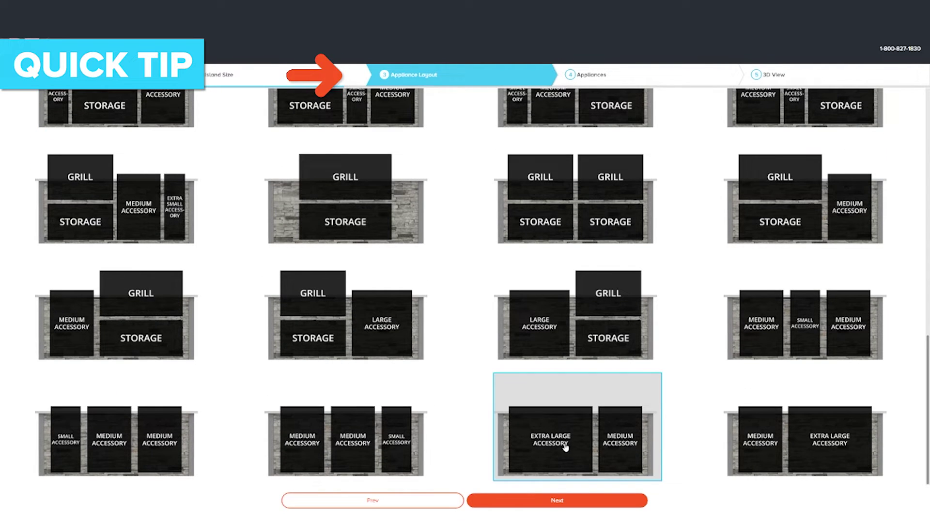
pyautogui.scroll(2, 566, 443)
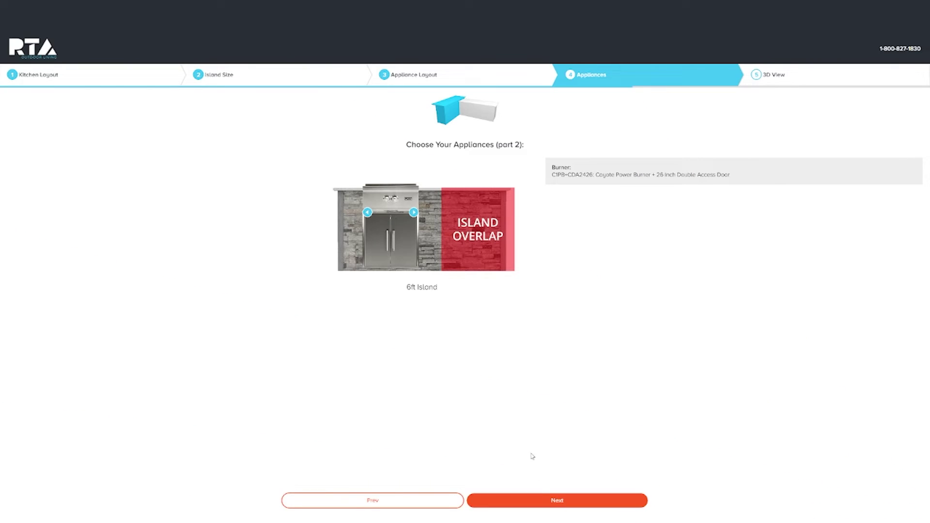
pyautogui.click(556, 501)
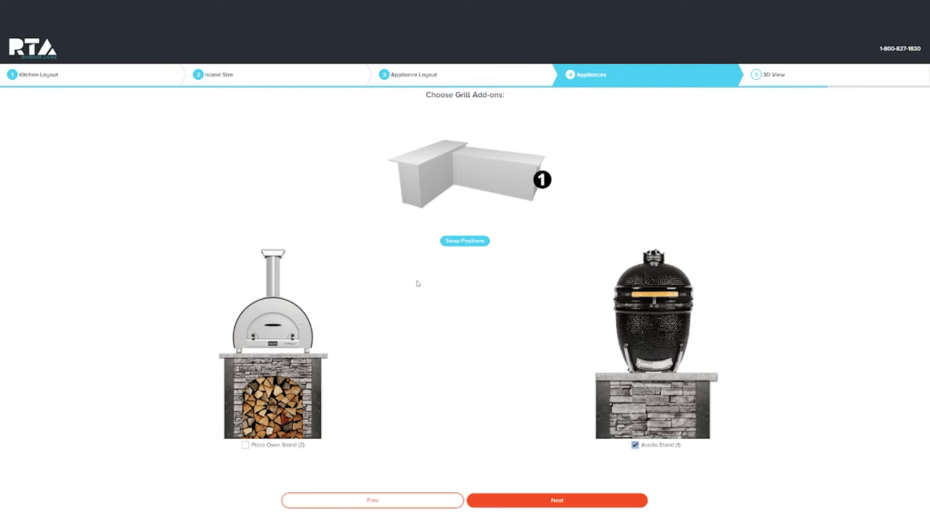
# - Test swapping stand positions, then add the Pizza Oven Stand in position 2
pyautogui.click(452, 243)
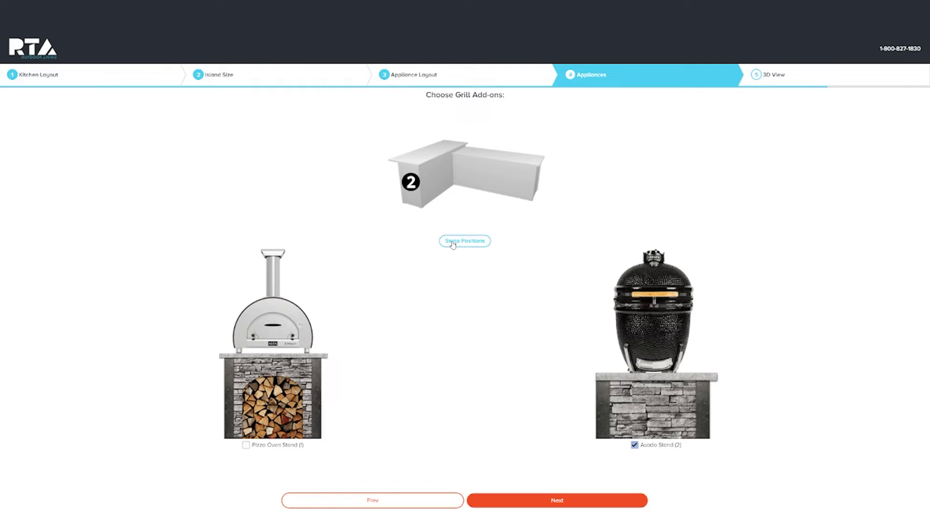
pyautogui.click(452, 242)
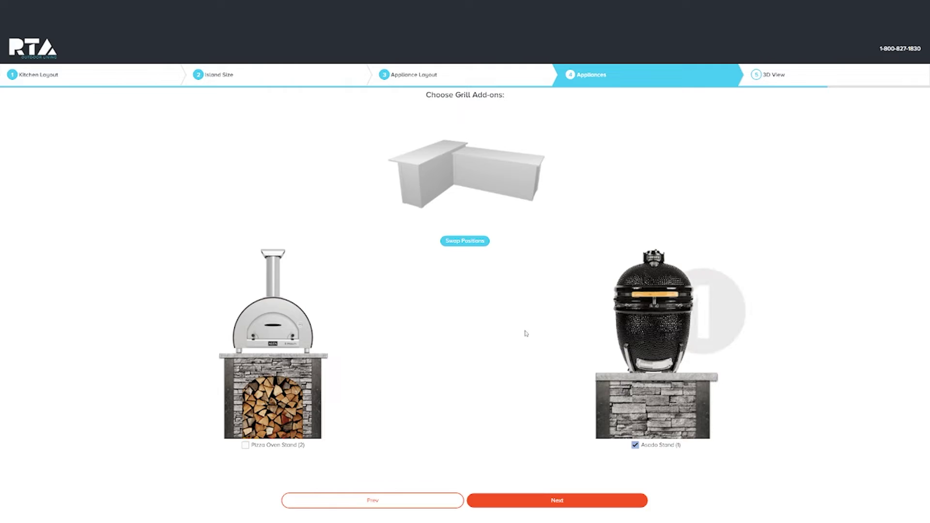
pyautogui.click(246, 445)
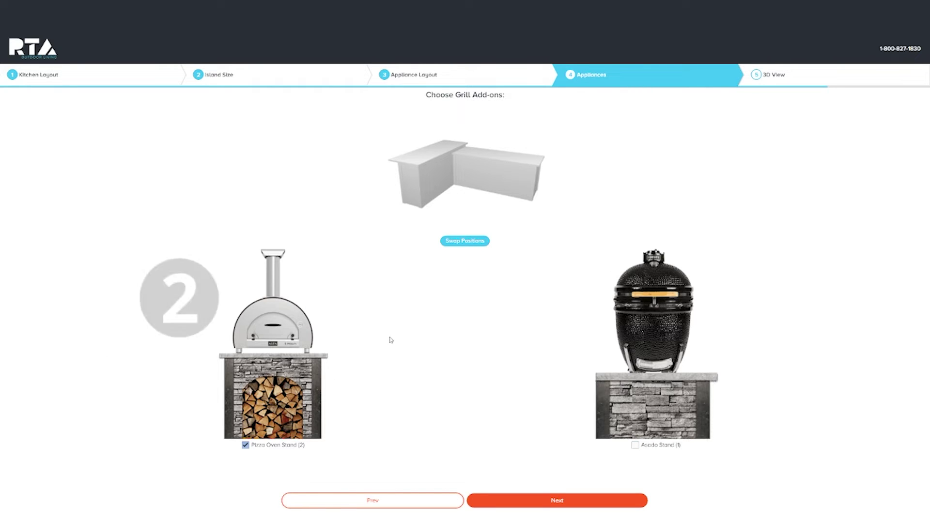
pyautogui.click(464, 242)
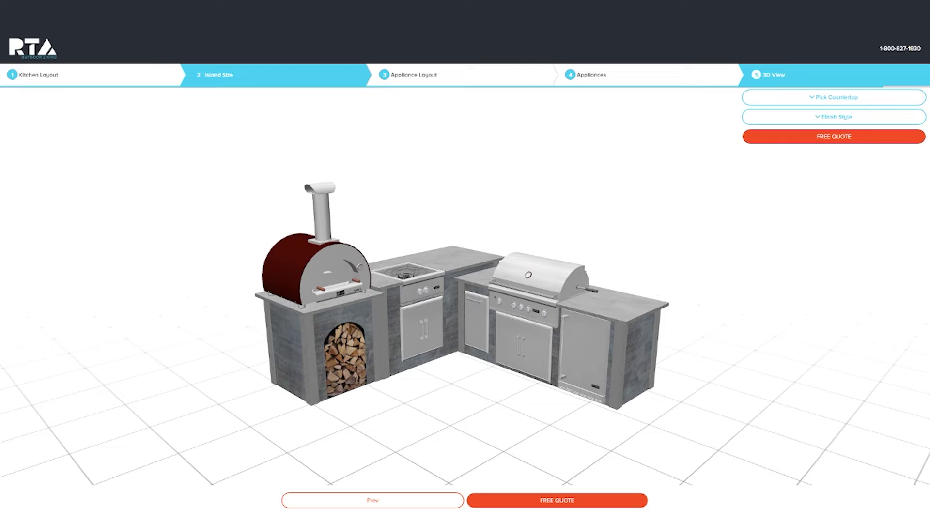
# - Preview stone and grey finishes, choose dark charcoal, and apply white Clean Edge concrete countertop
pyautogui.click(805, 118)
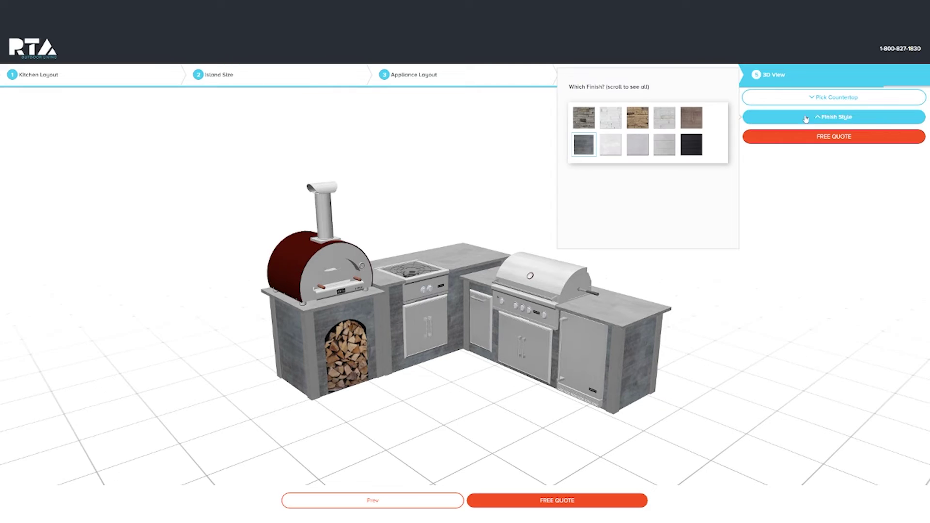
pyautogui.click(618, 122)
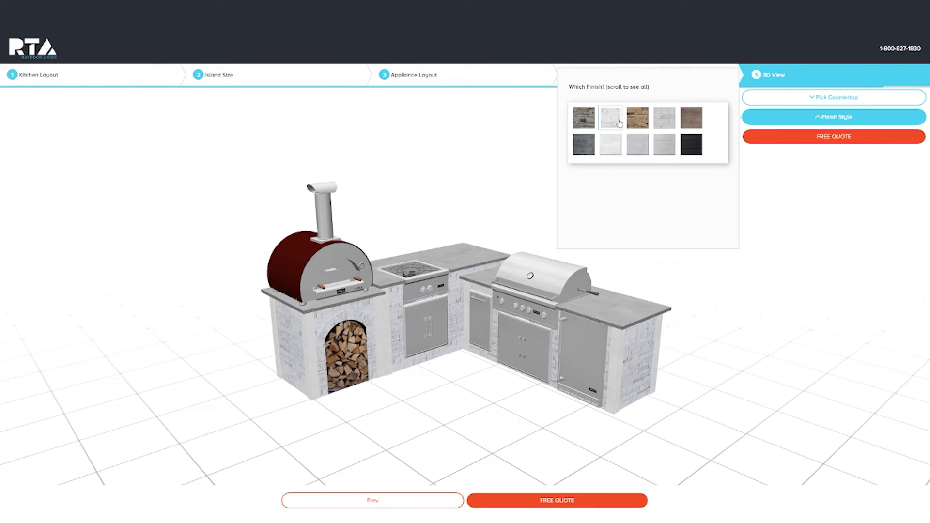
pyautogui.click(660, 123)
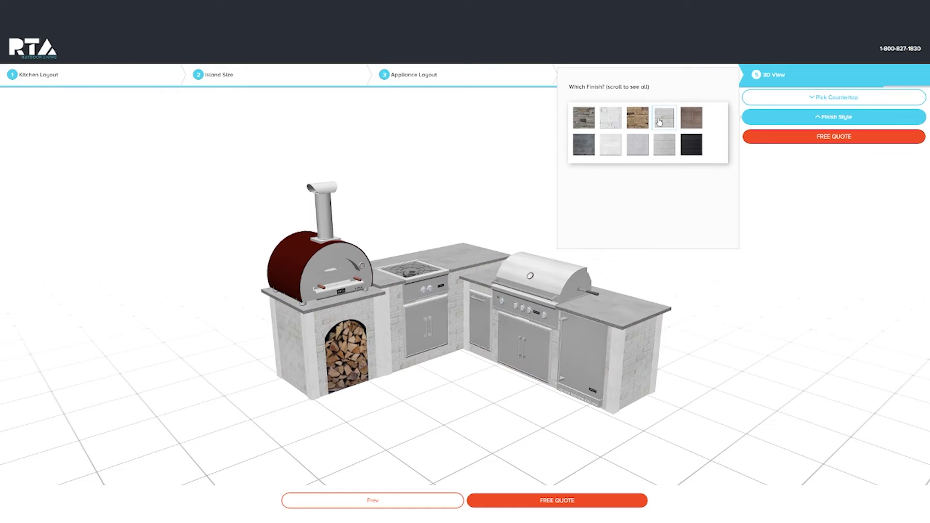
pyautogui.click(693, 120)
pyautogui.click(585, 152)
pyautogui.click(639, 149)
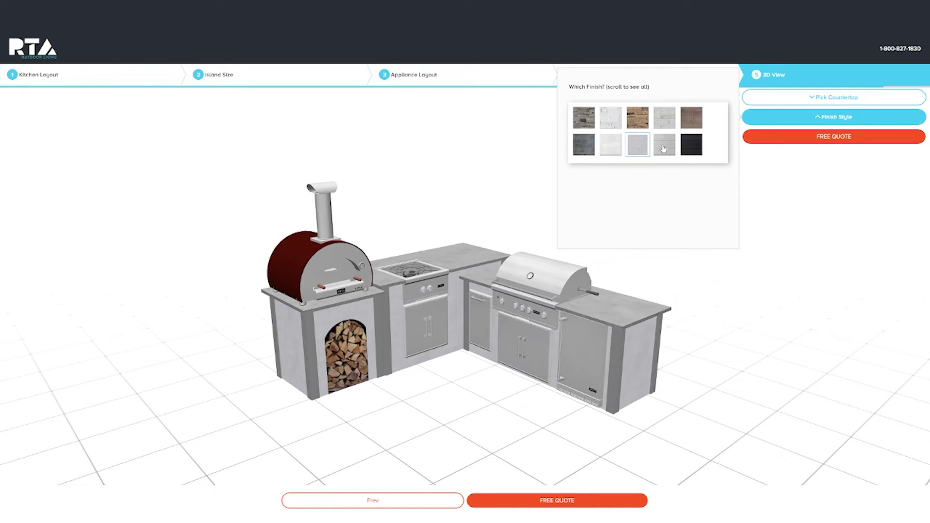
pyautogui.click(697, 146)
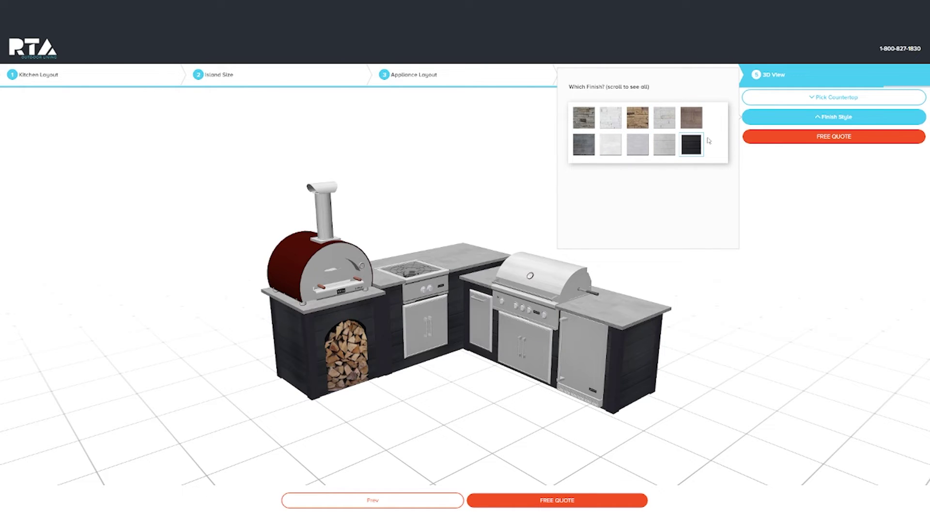
pyautogui.click(799, 99)
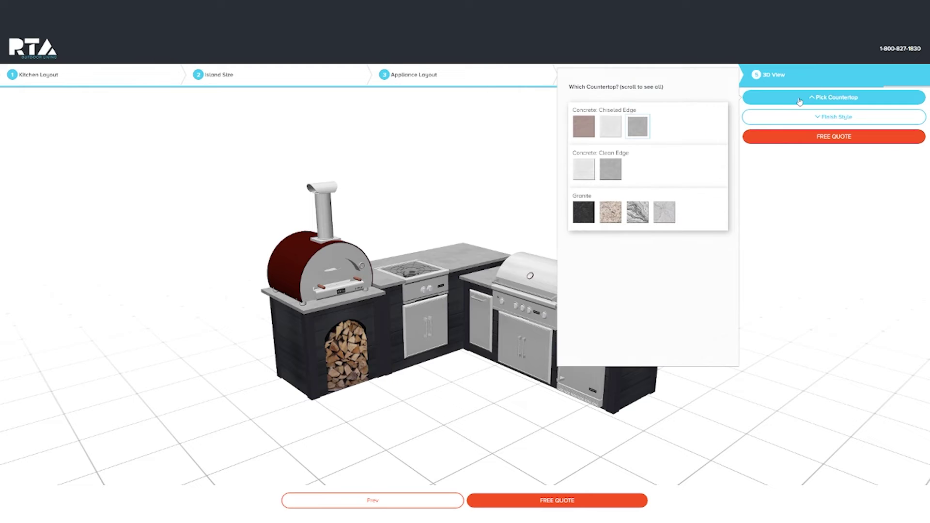
pyautogui.click(588, 172)
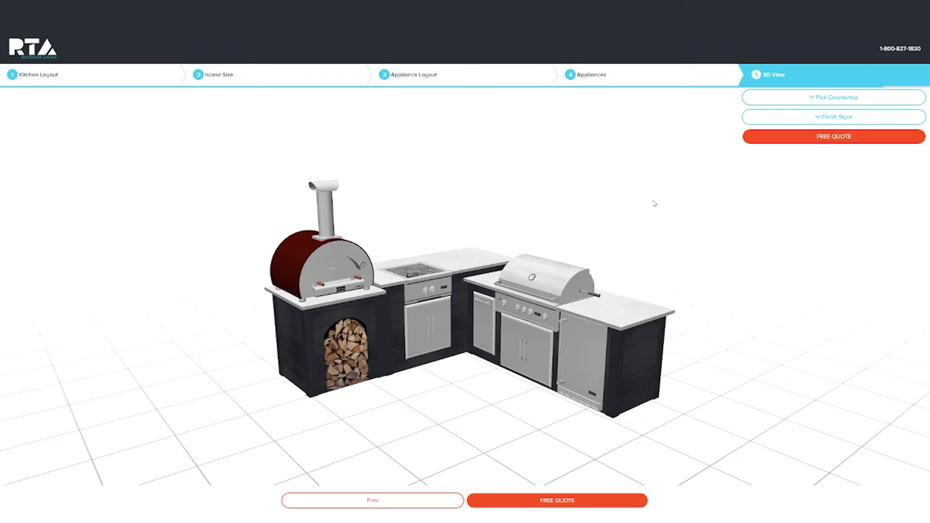
pyautogui.moveTo(622, 193)
pyautogui.mouseDown()
pyautogui.moveTo(486, 197)
pyautogui.moveTo(253, 179)
pyautogui.moveTo(231, 184)
pyautogui.moveTo(205, 210)
pyautogui.moveTo(204, 226)
pyautogui.moveTo(230, 250)
pyautogui.moveTo(257, 248)
pyautogui.moveTo(258, 225)
pyautogui.moveTo(222, 199)
pyautogui.mouseUp()
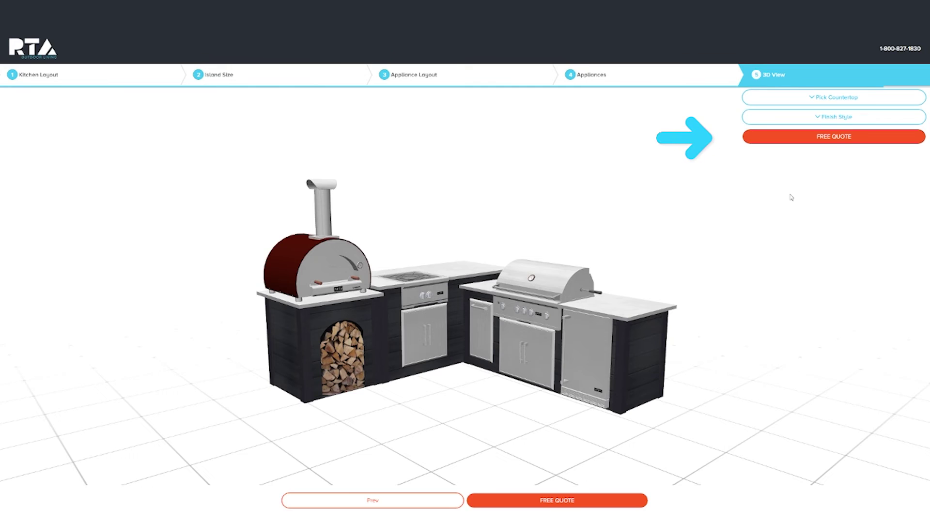
# - Request a free quote for the finished L-shaped kitchen design
pyautogui.click(839, 137)
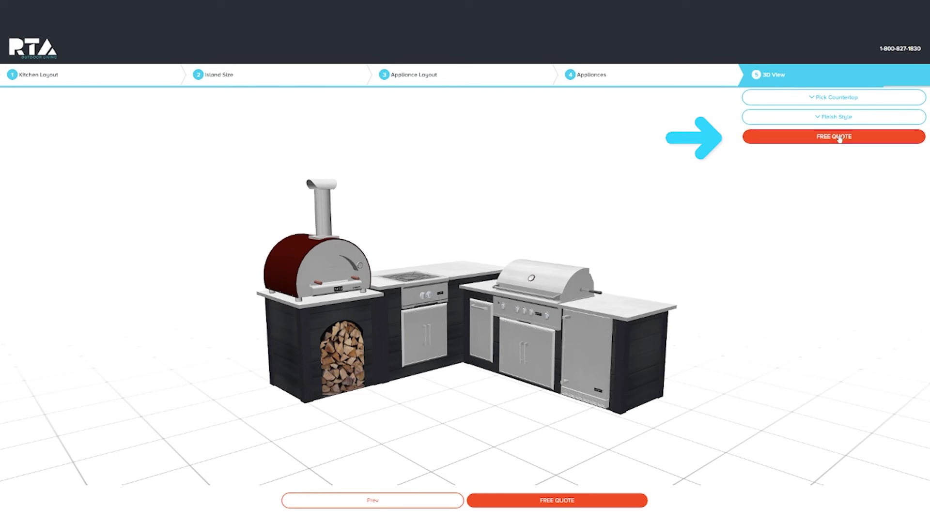